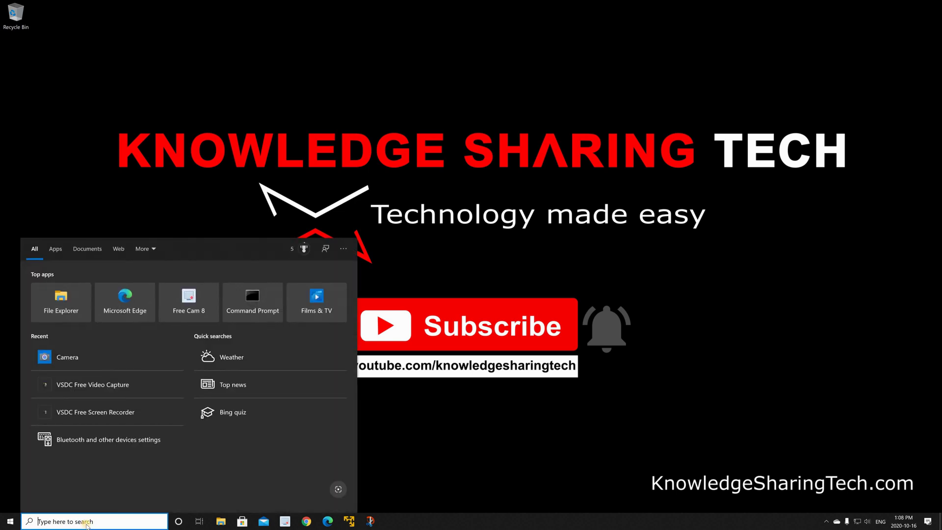
Initialise the new 931.51 GB Disk 1 as GPT in Disk Management, then close it
text(disk)
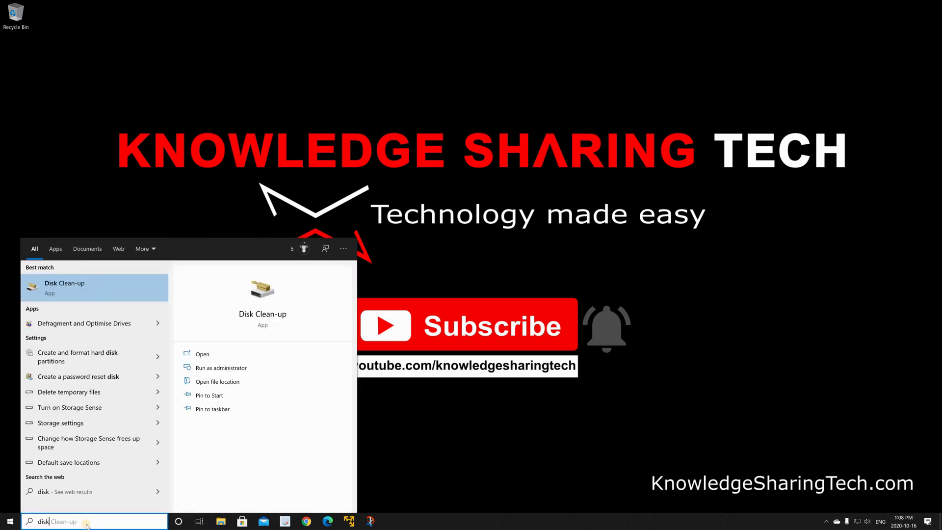
text( manager)
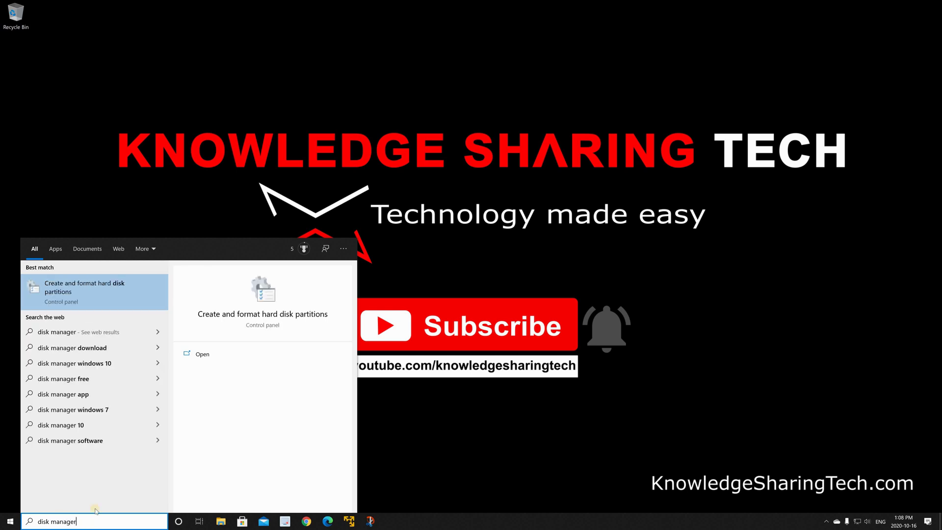
click(73, 290)
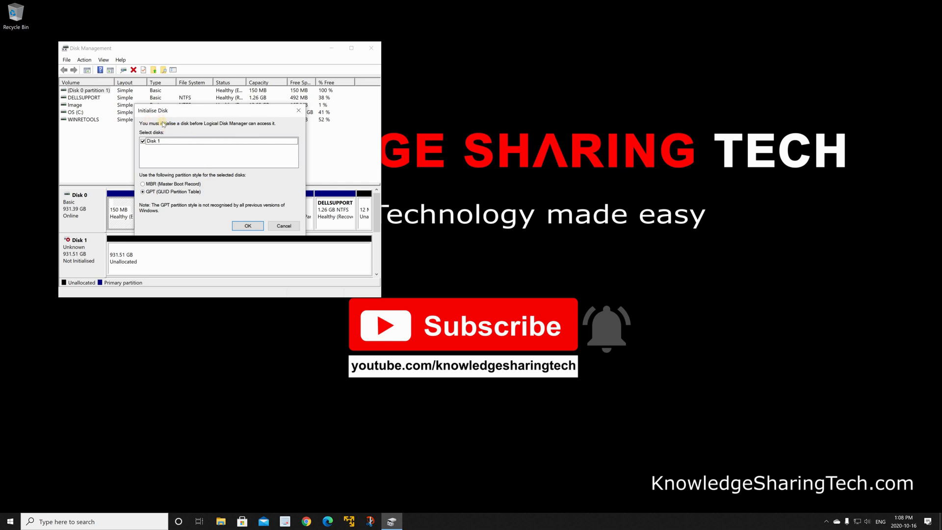
click(248, 226)
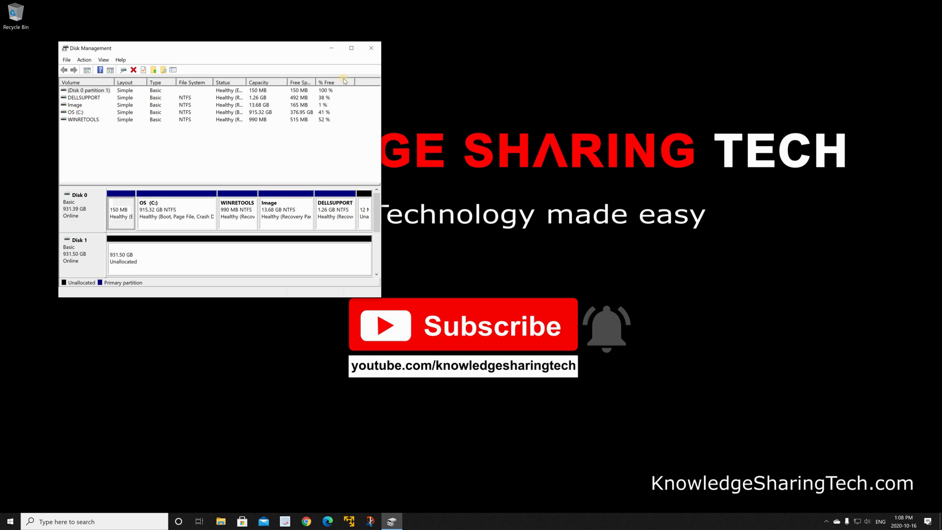
click(373, 49)
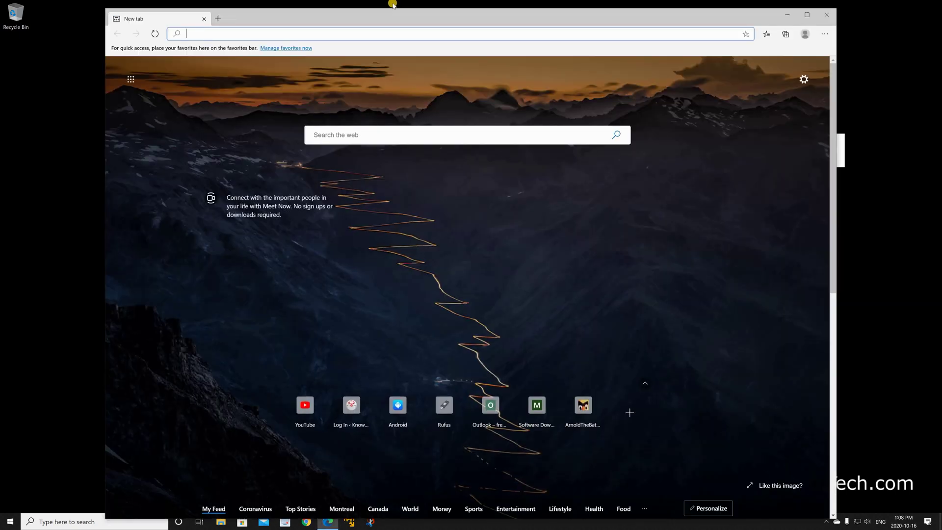
Download the home-use ReflectDLHF.exe from macrium.com/reflectfree without giving an email
text(https://www.macrium.com/reflectfree)
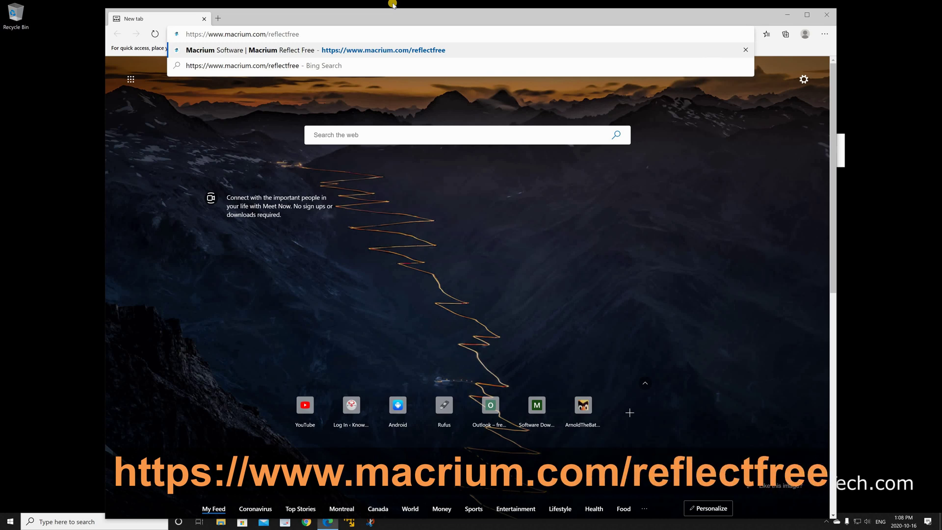
key(Return)
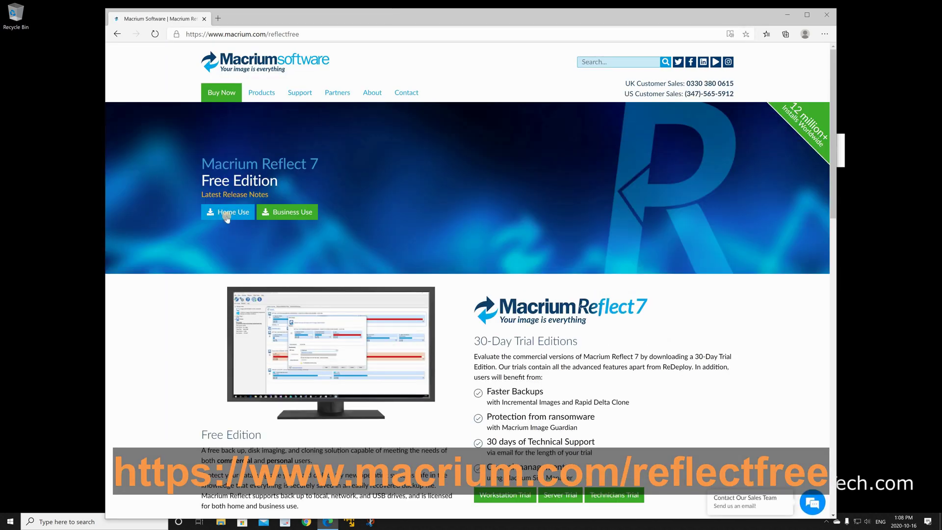
click(227, 213)
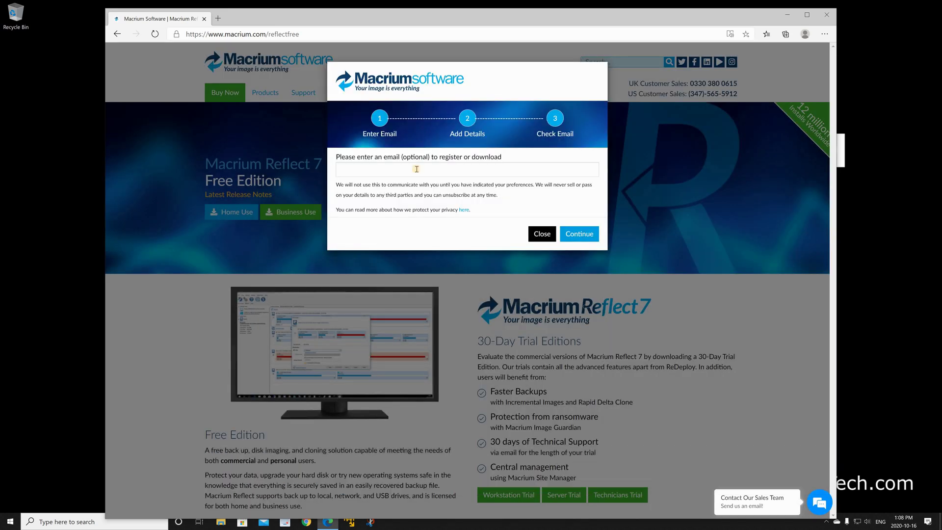
click(581, 234)
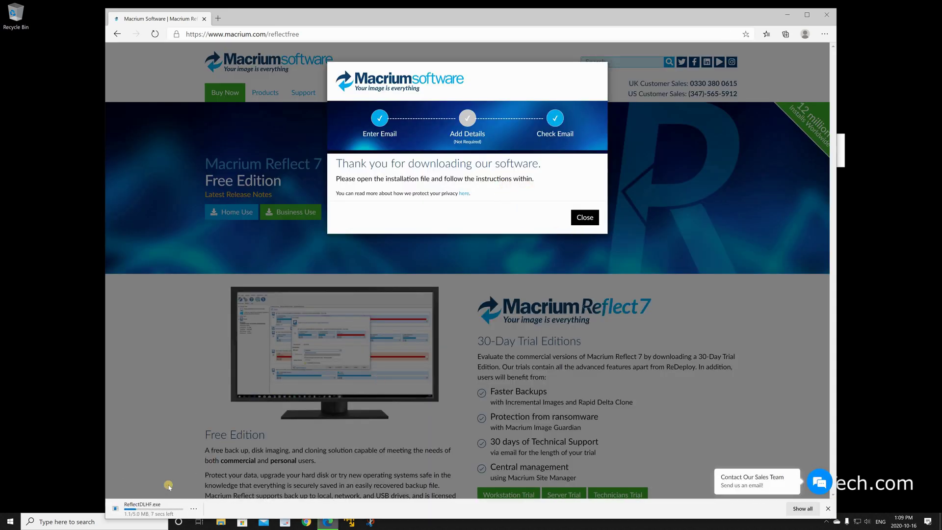
click(585, 217)
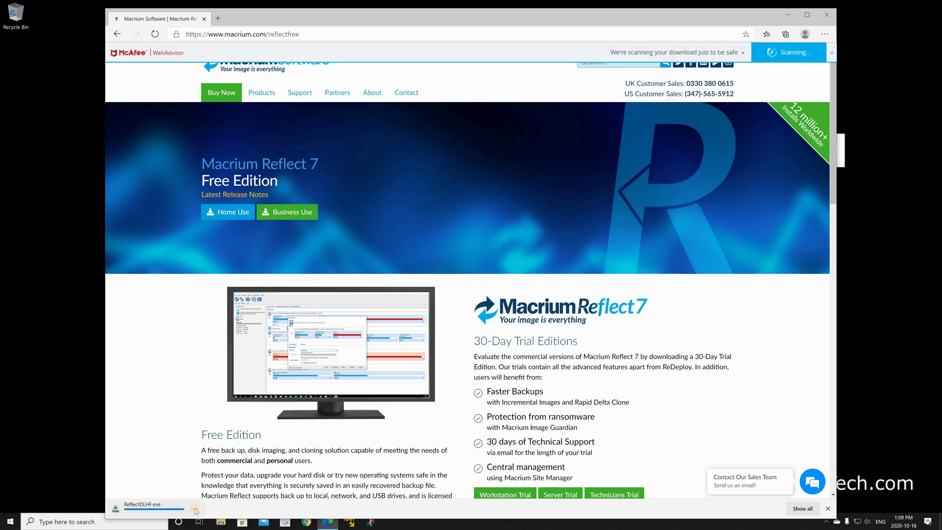
right_click(208, 498)
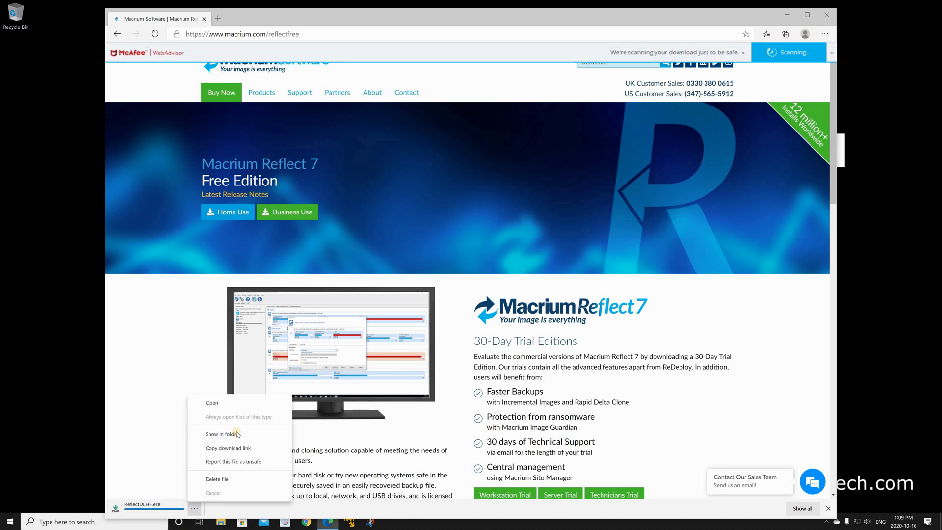
Run ReflectDLHF.exe and download the Free installer to Downloads, set to run directly afterwards
click(217, 406)
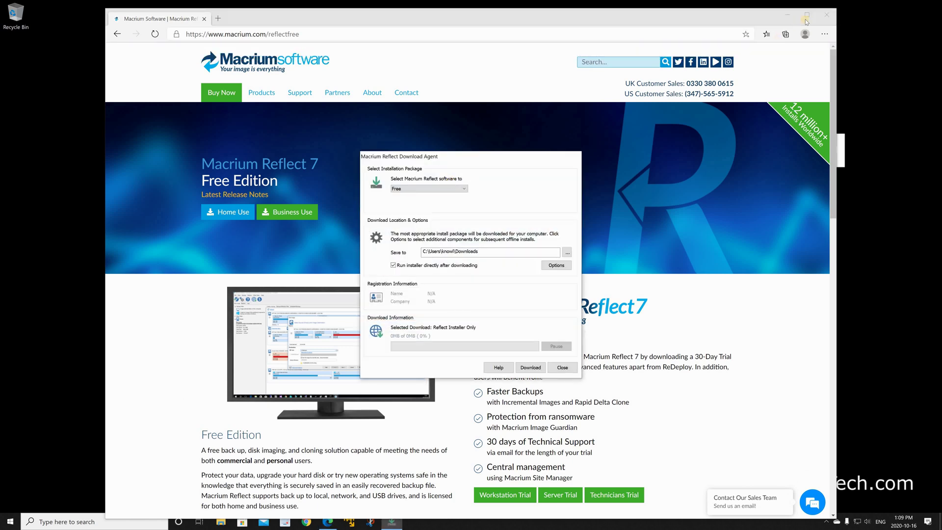
click(786, 14)
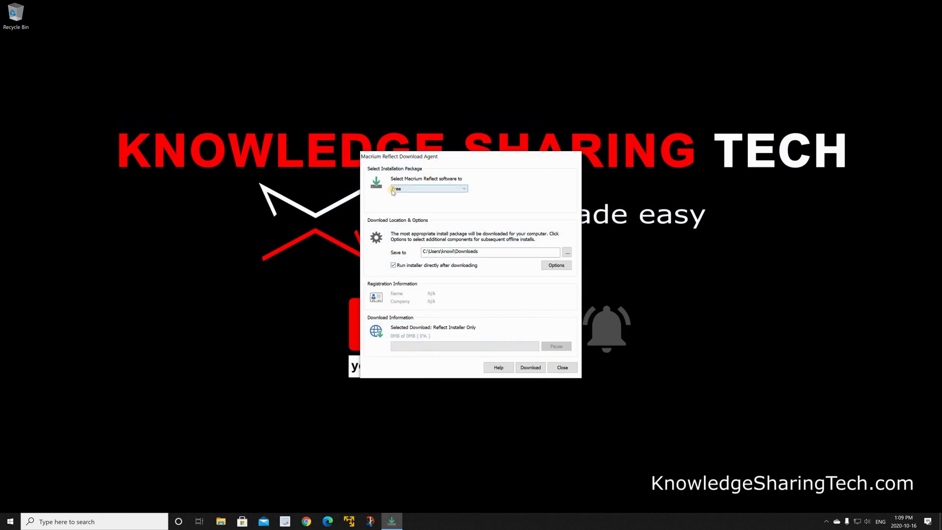
click(528, 368)
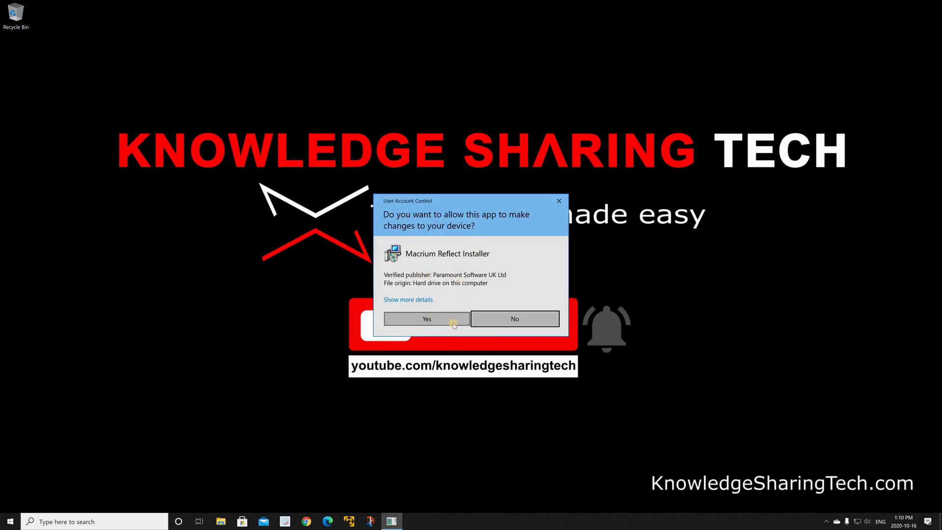
Install Macrium Reflect 7 Free, accepting the licence, skipping registration and keeping default install options
click(426, 318)
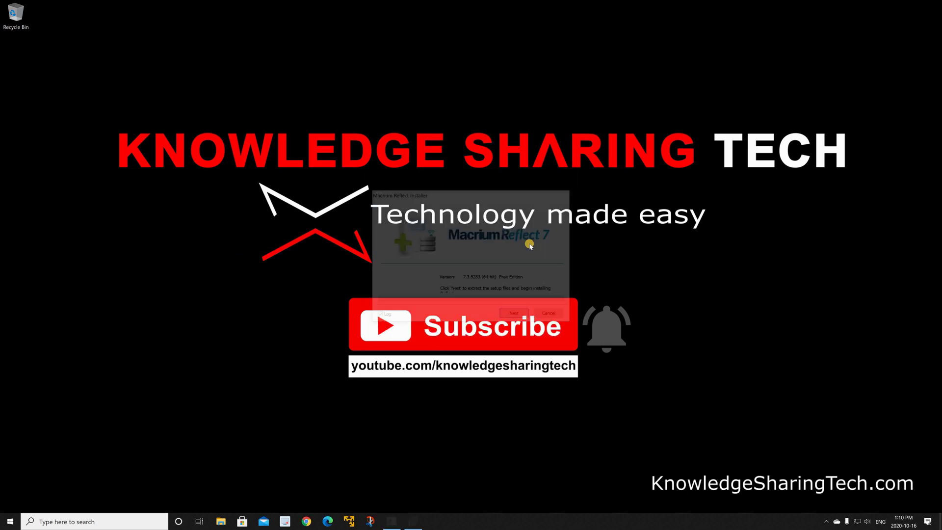
click(517, 316)
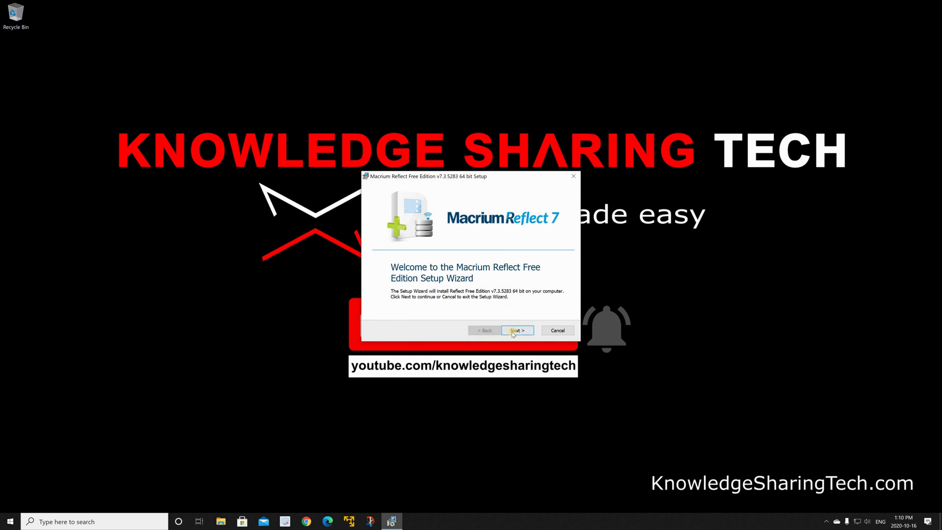
click(513, 331)
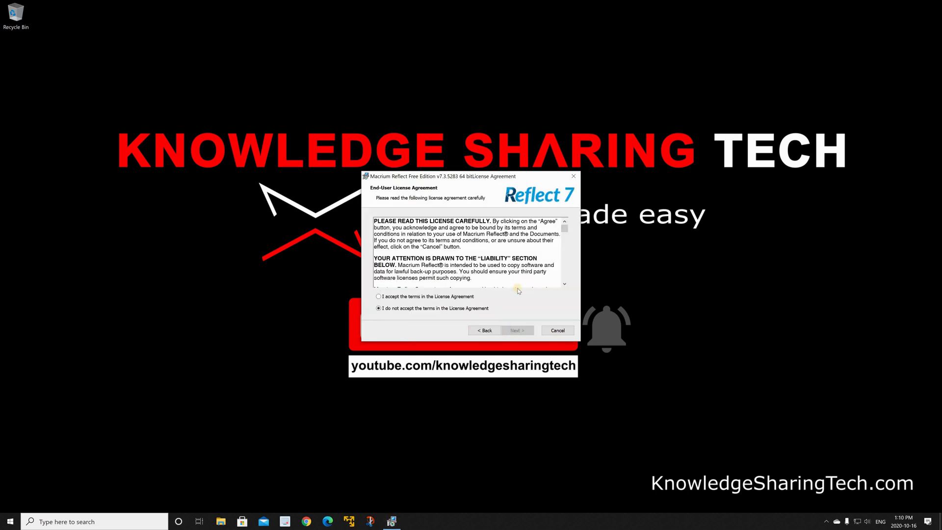
click(387, 297)
click(516, 330)
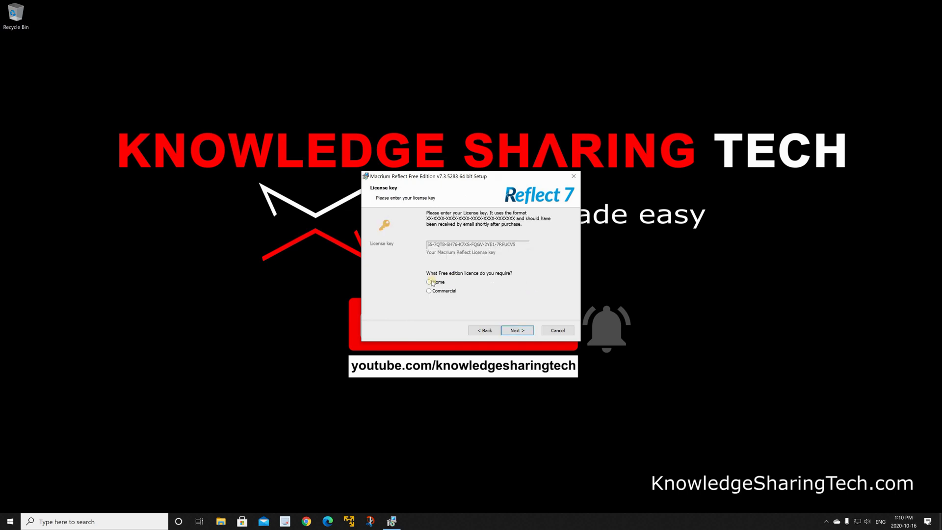
click(518, 330)
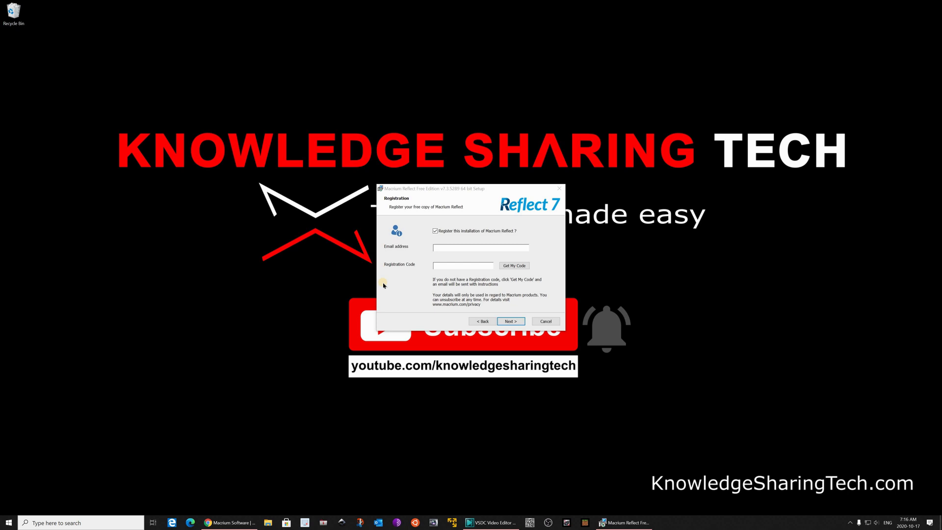
click(435, 231)
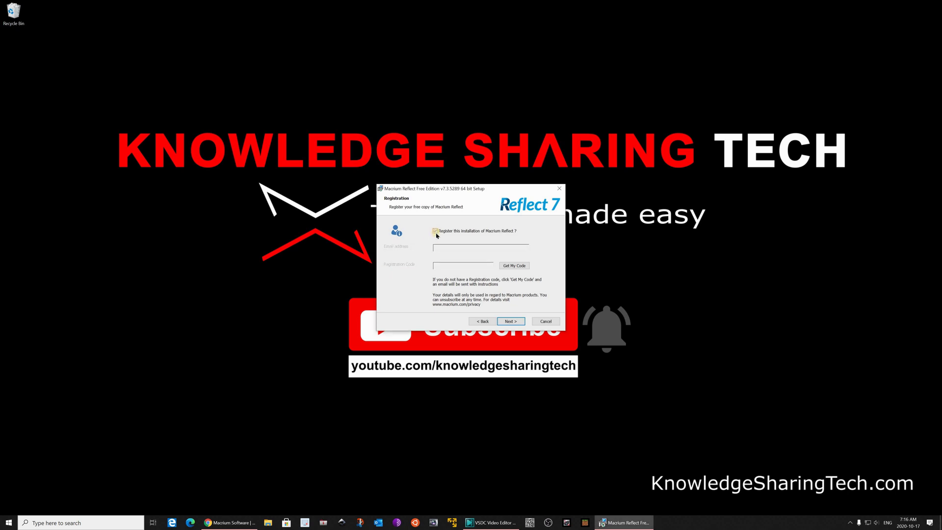
click(510, 322)
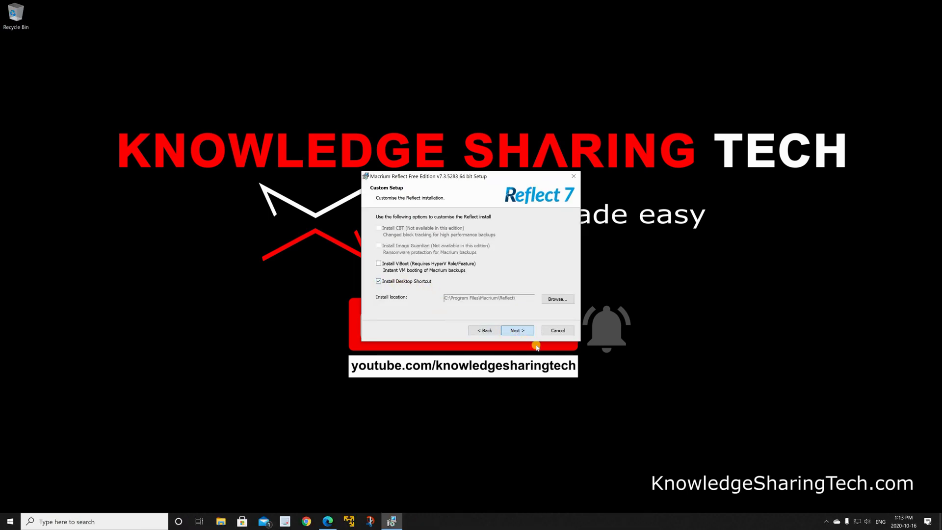
click(516, 331)
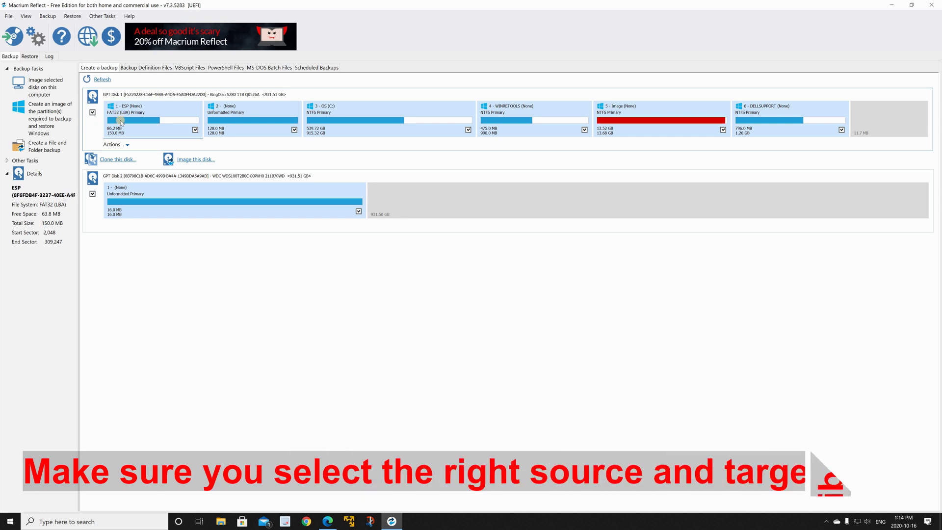
Clone Disk 1 to destination GPT Disk 2, copying all six source partitions
click(118, 160)
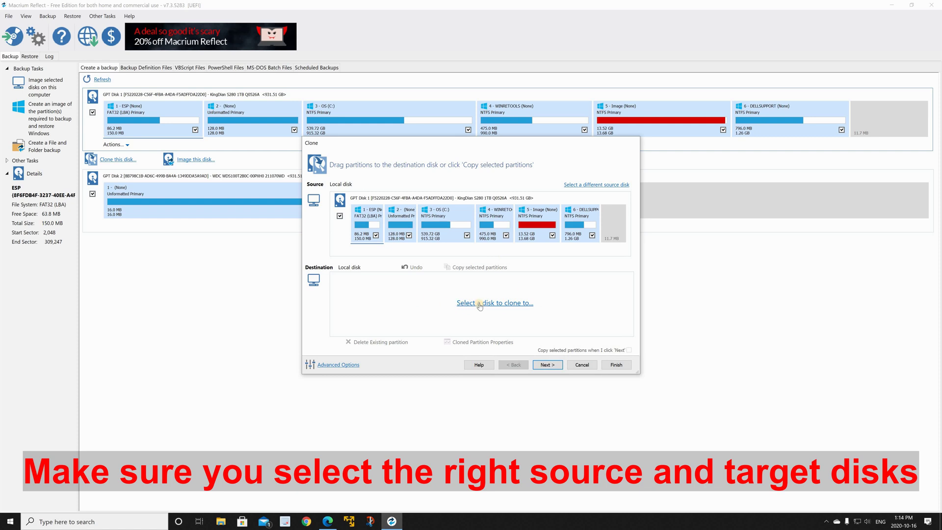
click(505, 307)
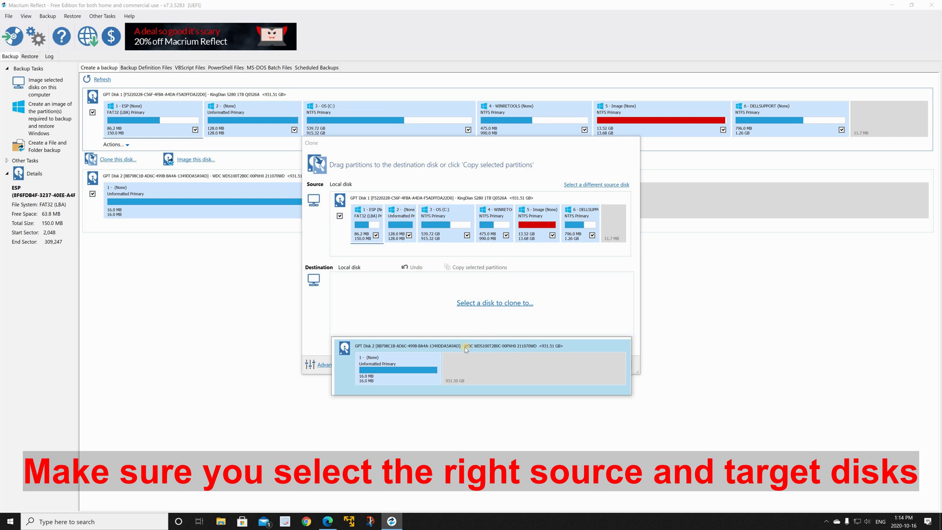
click(478, 372)
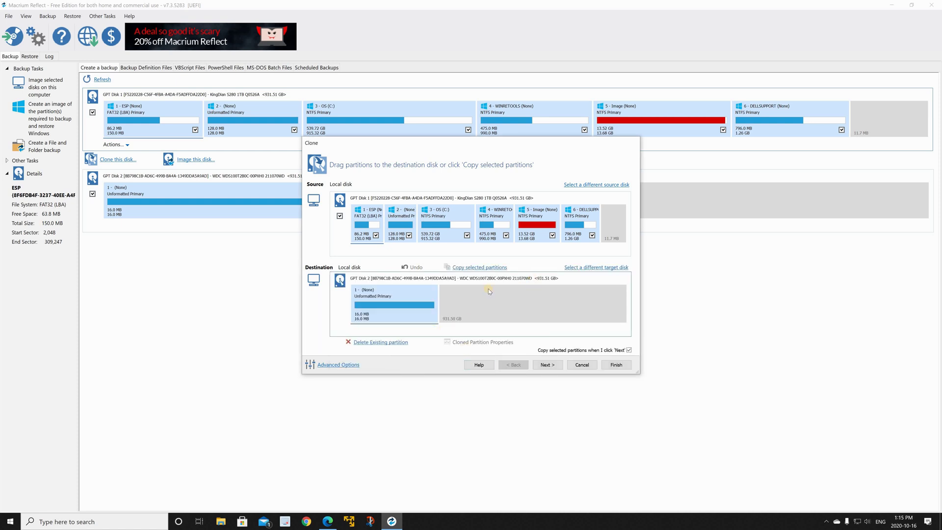
click(471, 268)
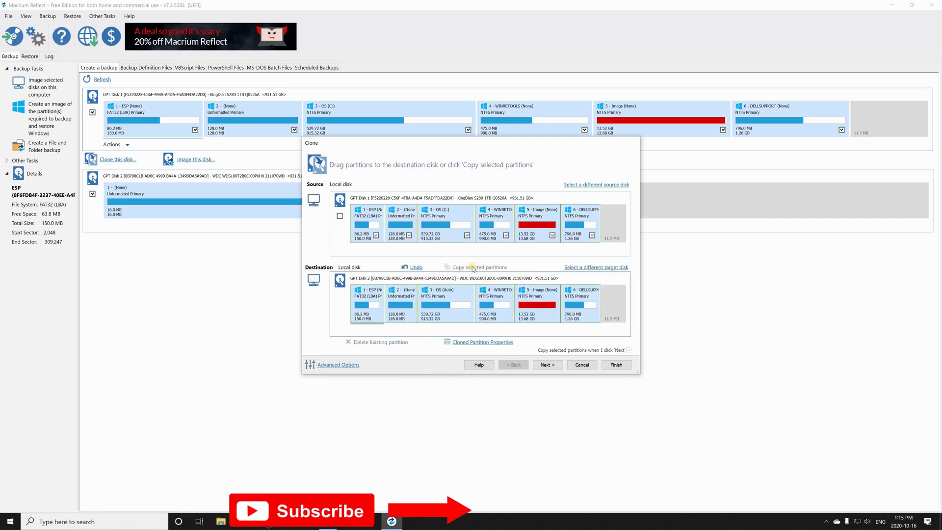
click(547, 365)
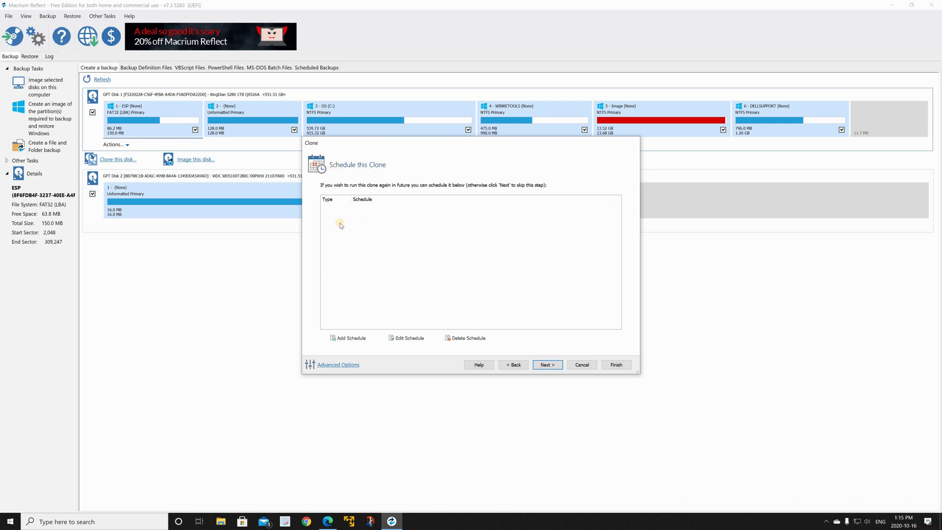
Run the clone now with no schedule and 'Save backup and schedules as XML' unticked
click(547, 367)
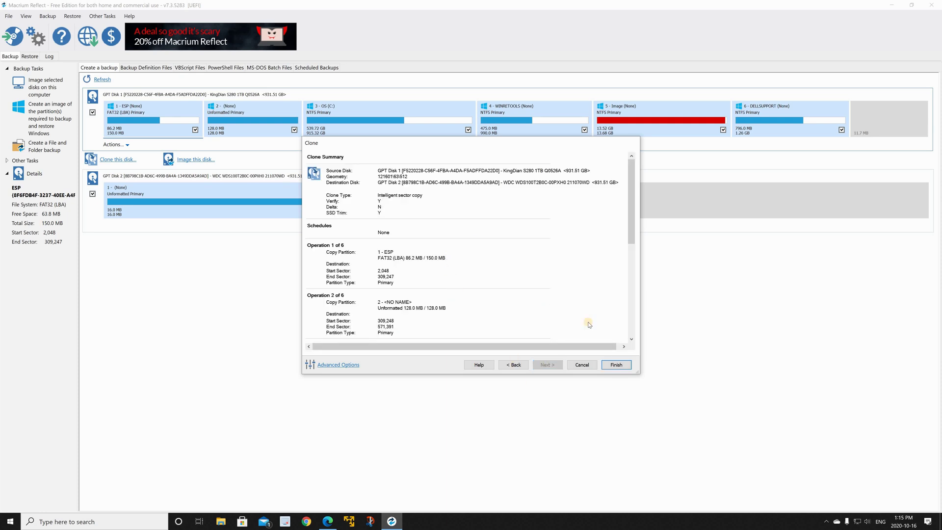
click(616, 366)
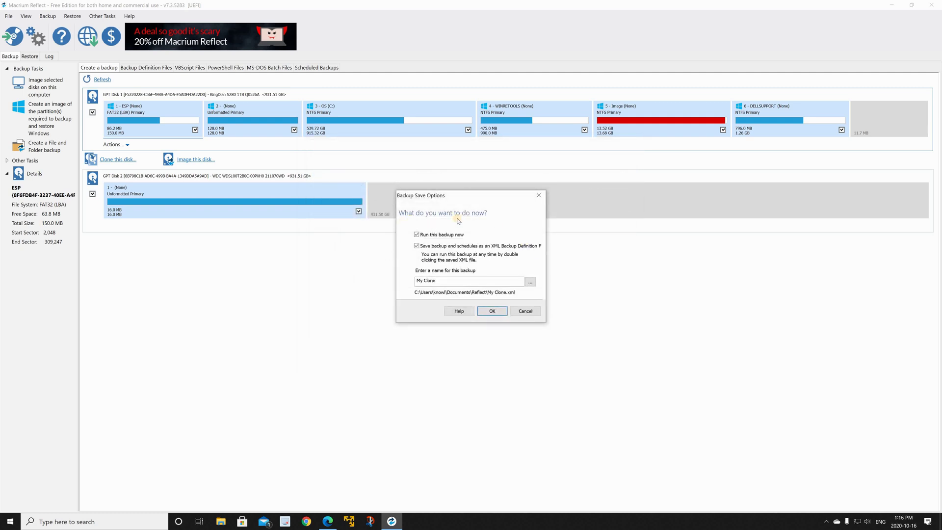
click(416, 246)
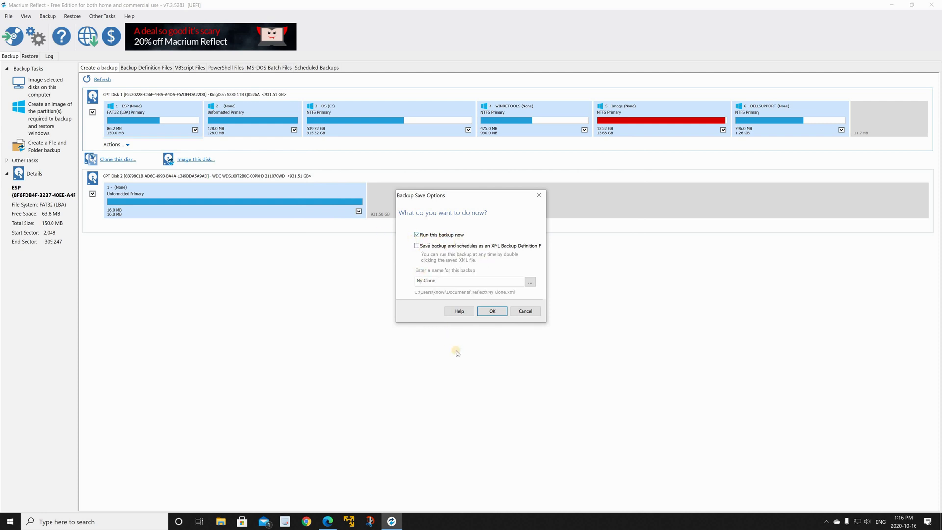
click(491, 310)
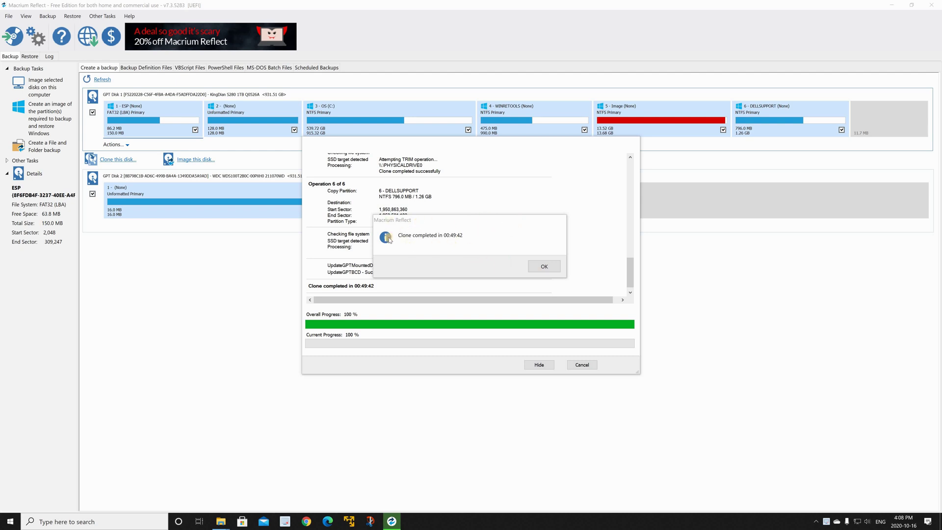
Acknowledge the 'Clone completed' message and close the clone progress window
click(542, 266)
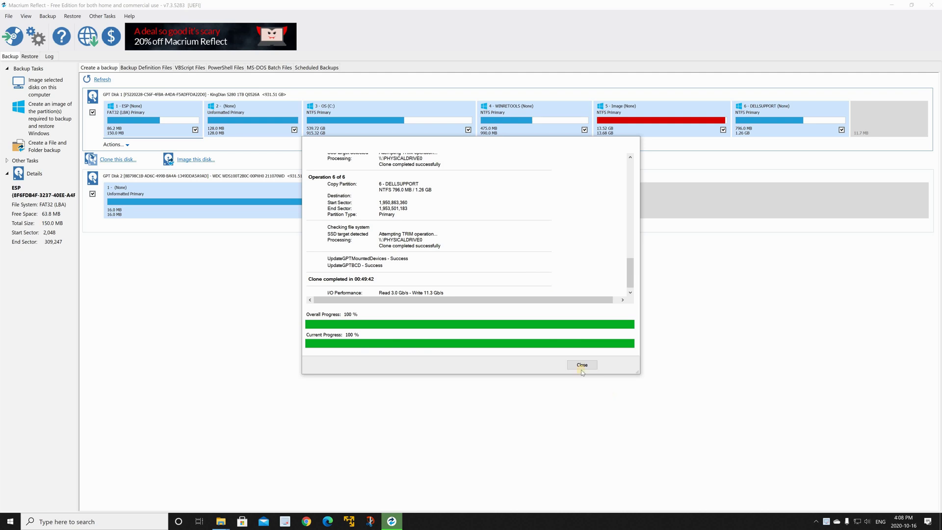
click(582, 366)
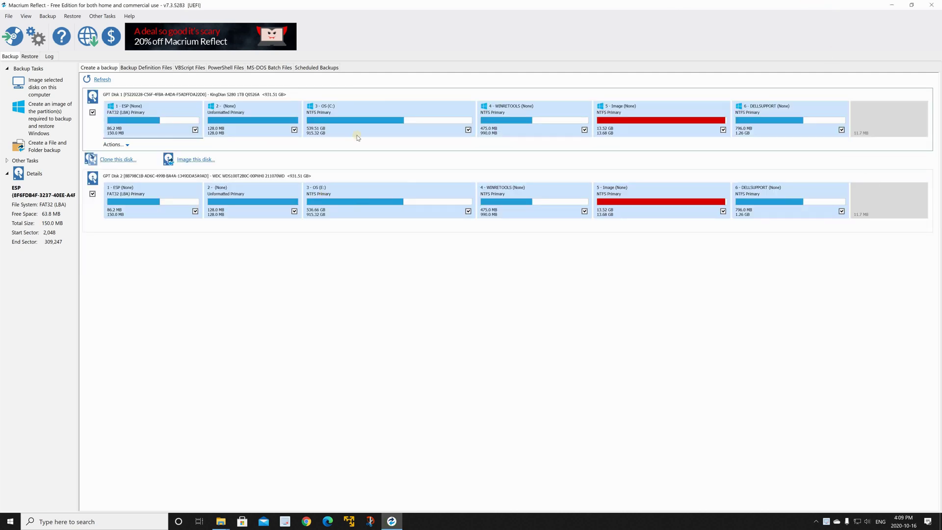
Close Macrium Reflect and the OS (E:) File Explorer window
click(927, 6)
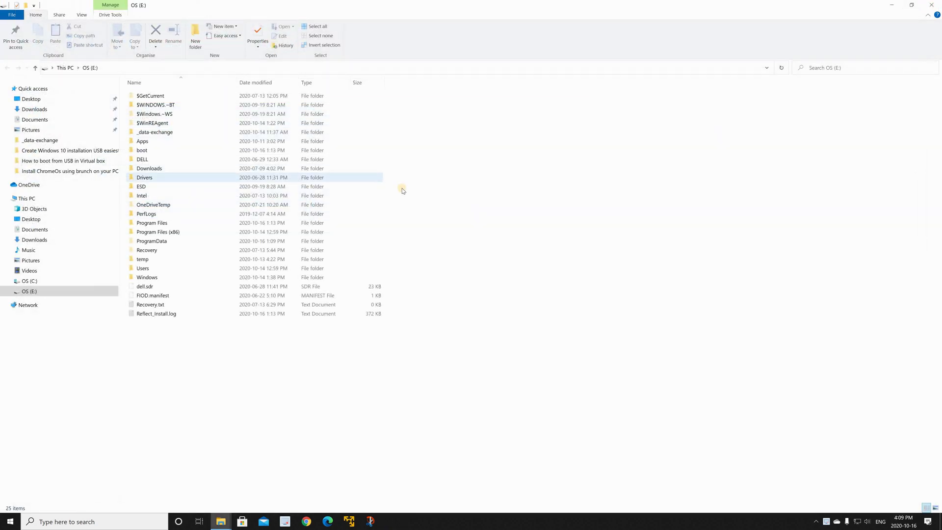
click(931, 5)
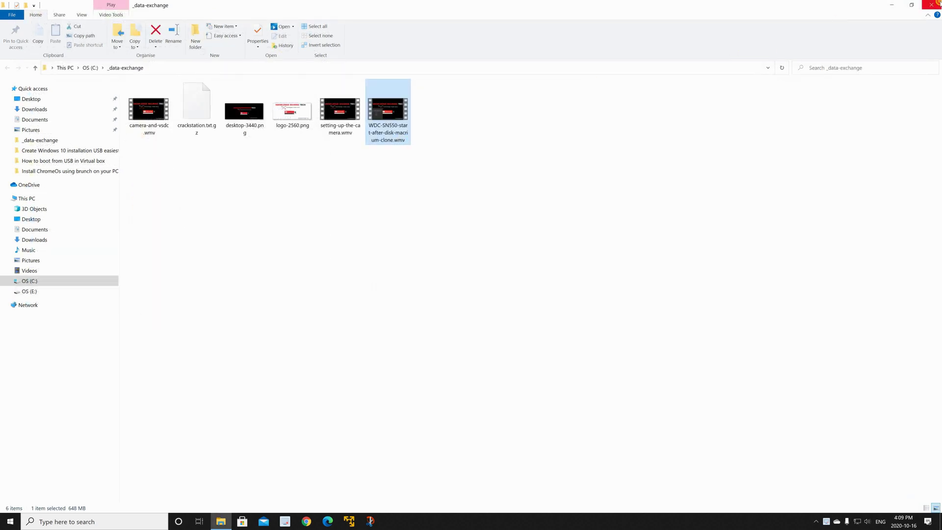